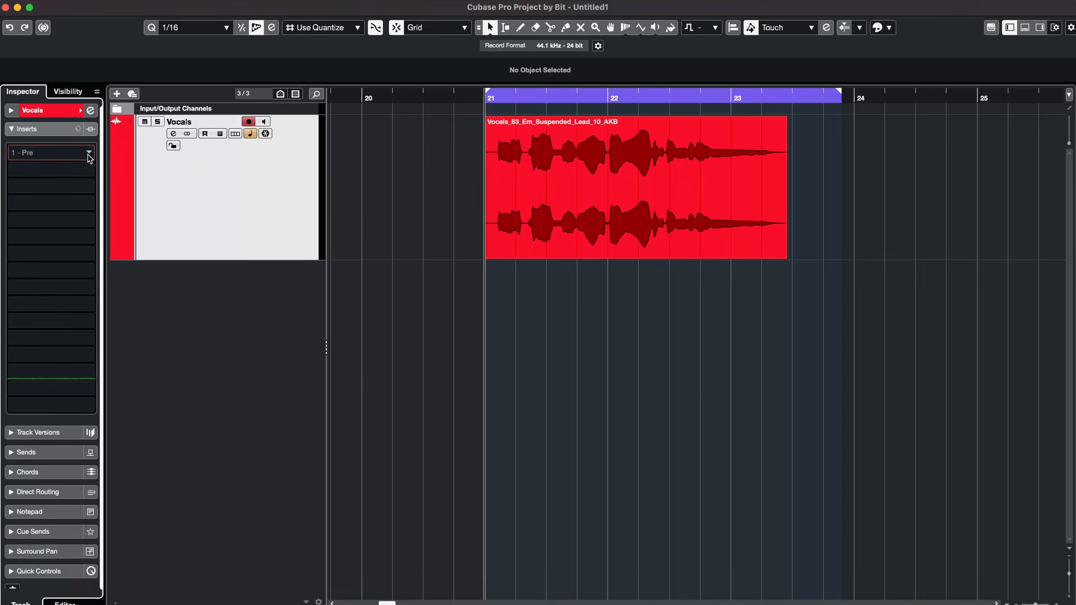
Insert the Pitch Correct effect on the Vocals track and play the vocal clip through it.
left_click(84, 153)
type("pitch")
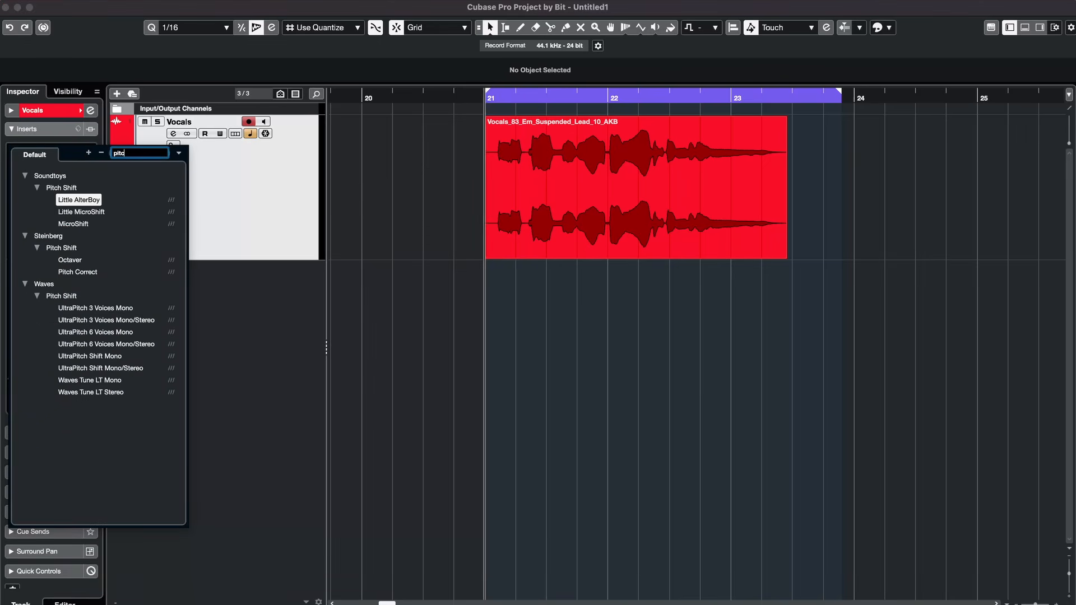
key("Return")
left_click_drag(529, 202, 491, 278)
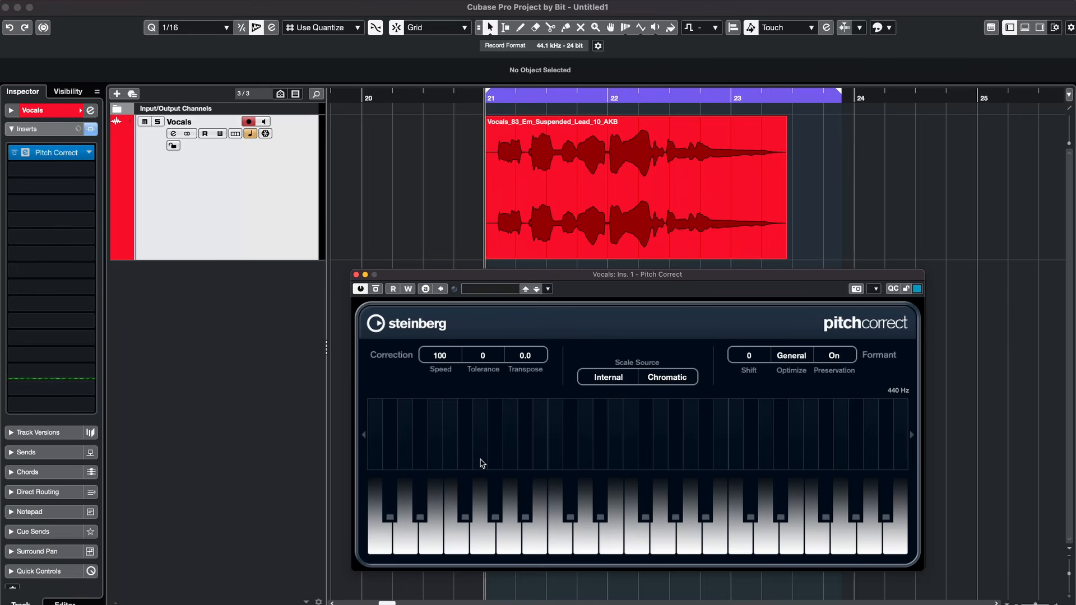
left_click(475, 189)
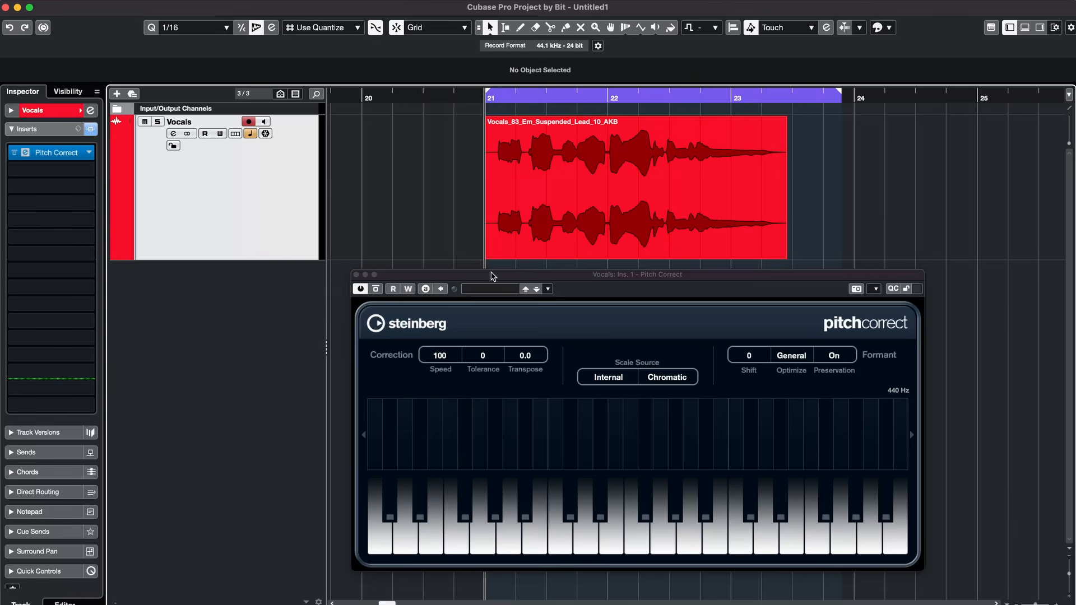
left_click_drag(491, 276, 445, 283)
key("space")
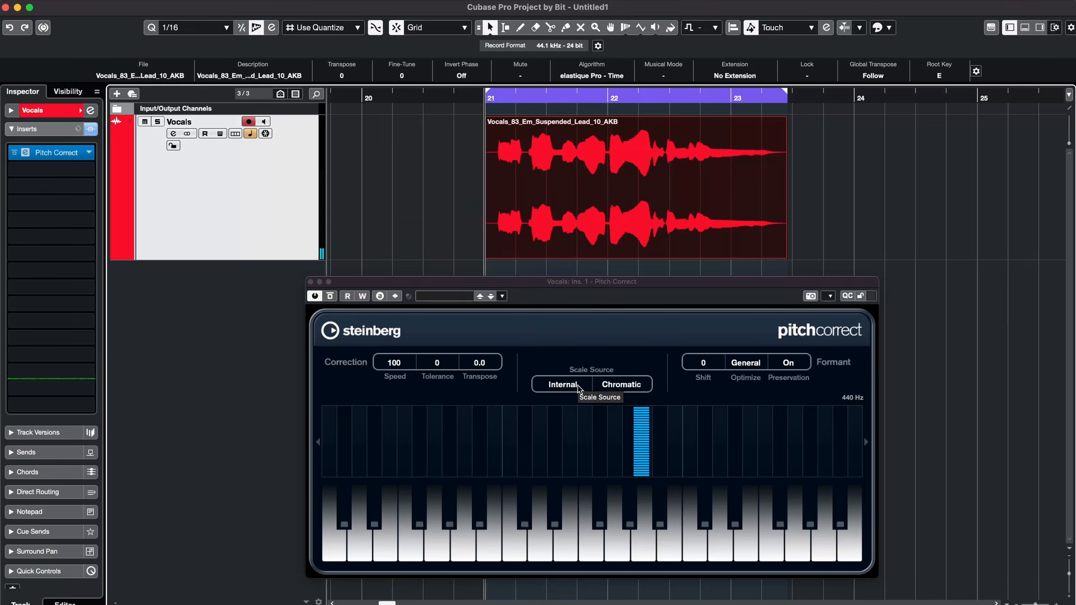
Set Pitch Correct's internal scale to Custom with only the note D enabled and play the vocal.
left_click(621, 385)
left_click(619, 423)
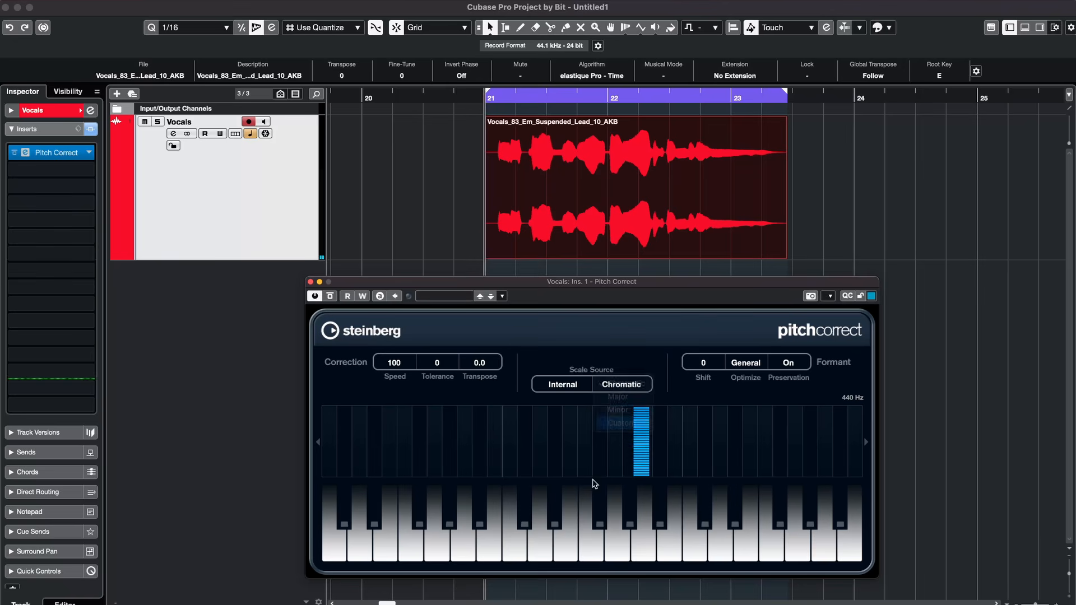
left_click(591, 550)
left_click(565, 550)
left_click(567, 230)
key("space")
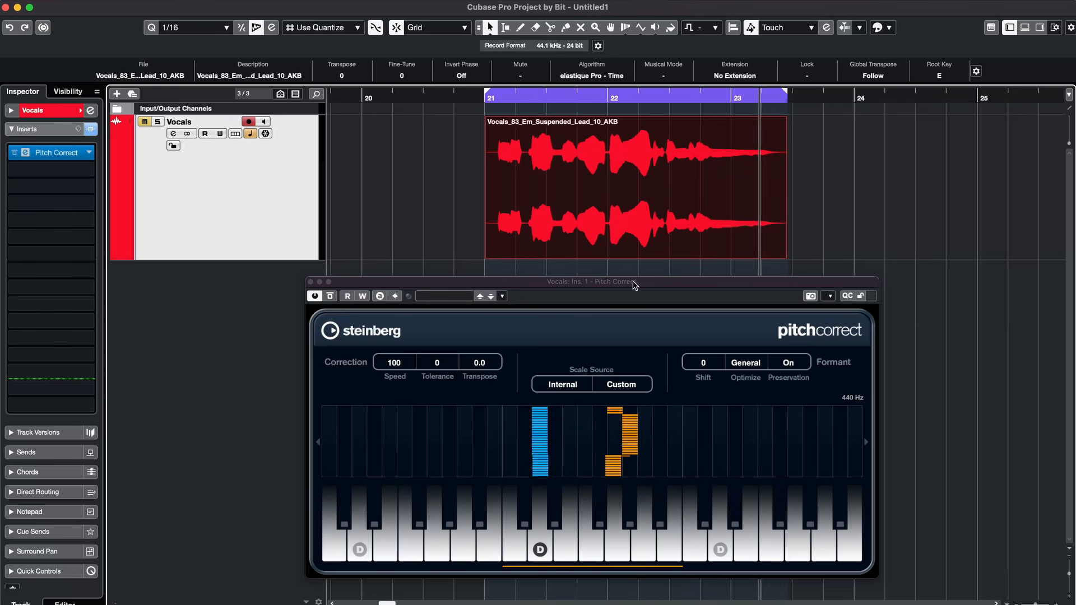
left_click_drag(570, 311, 569, 305)
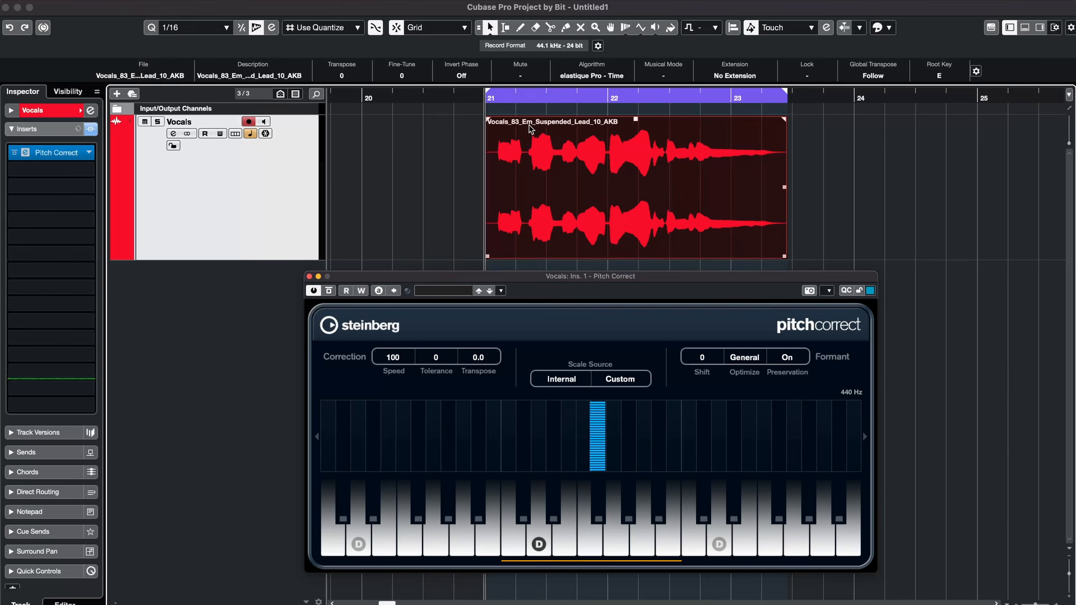
Set Pitch Correct's internal scale to Minor with root note E and play the vocal.
left_click(626, 381)
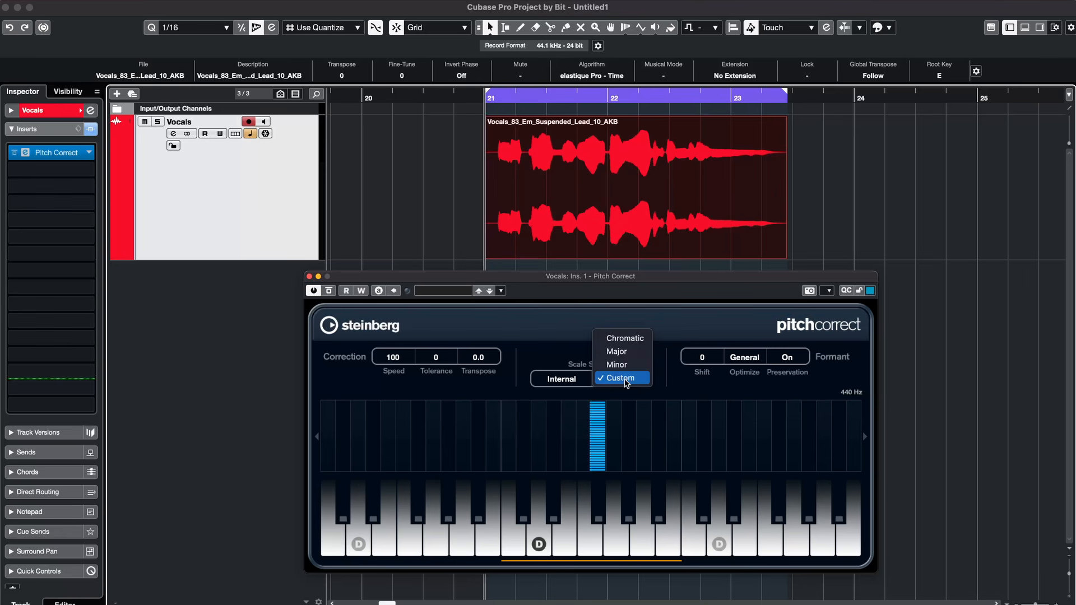
left_click(616, 365)
left_click(644, 379)
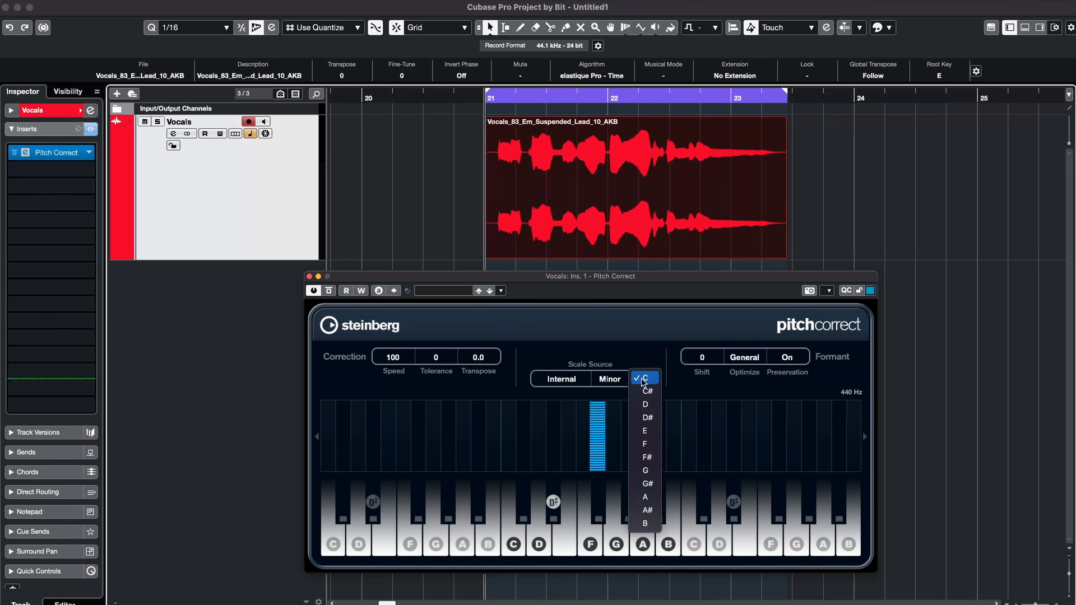
left_click(646, 431)
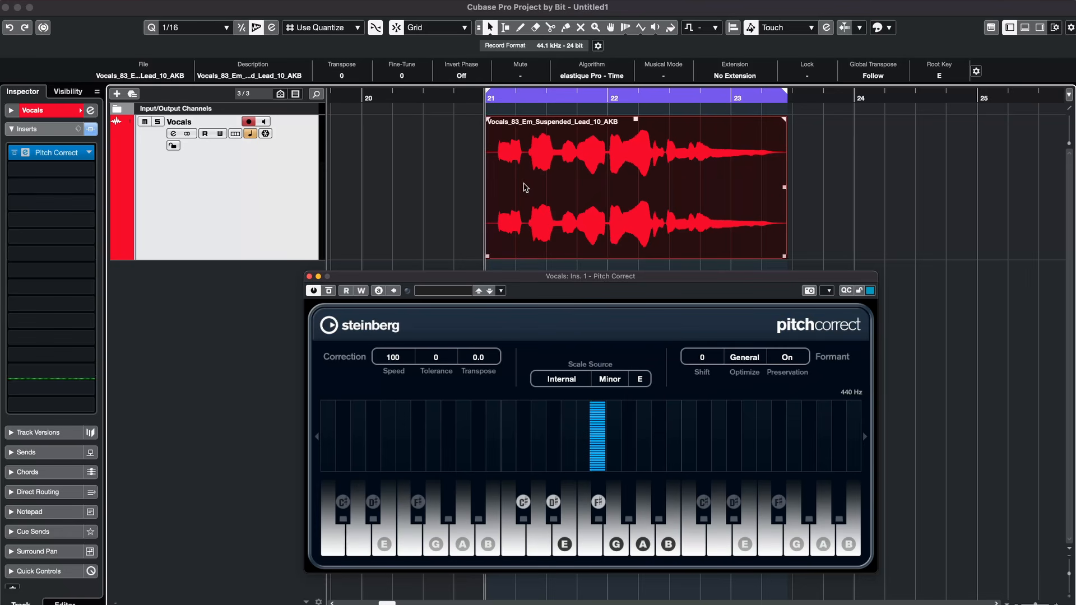
left_click(443, 245)
key("space")
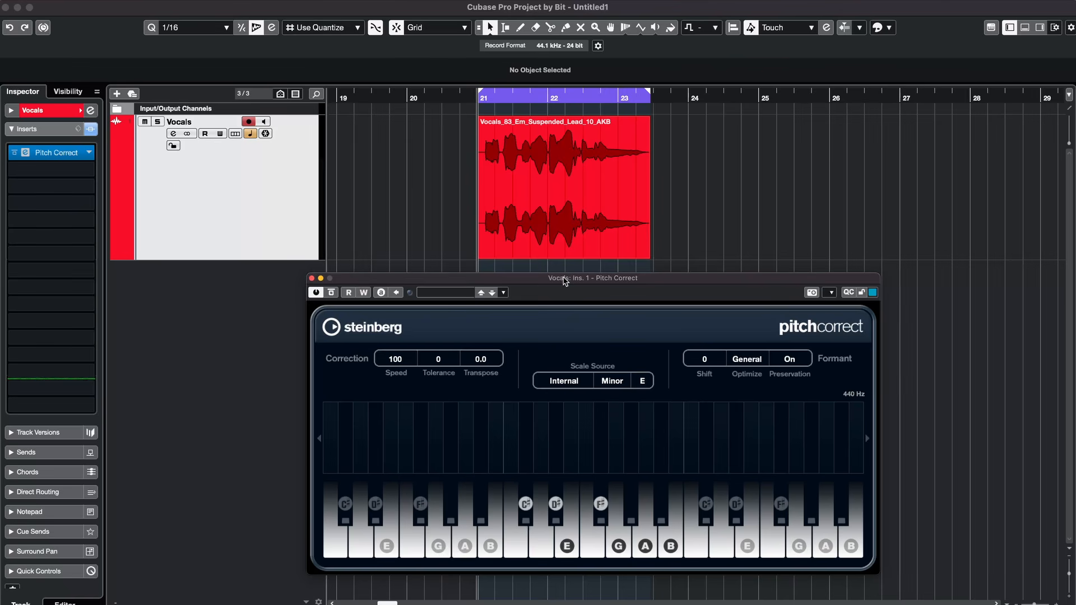
Set Pitch Correct's scale source to External - MIDI Note.
left_click_drag(563, 285, 562, 272)
left_click(571, 374)
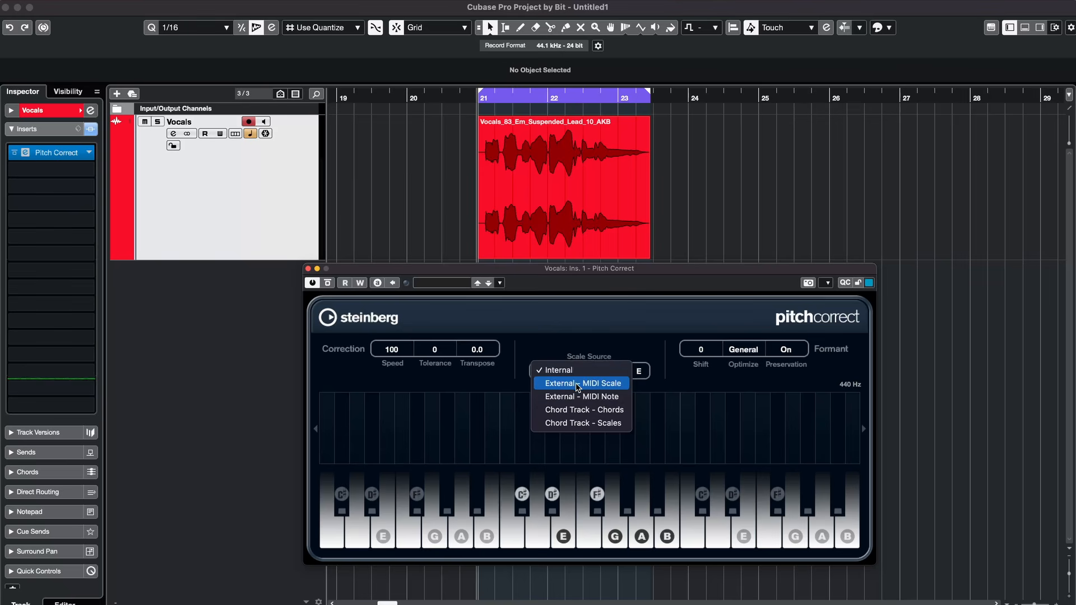
left_click(581, 397)
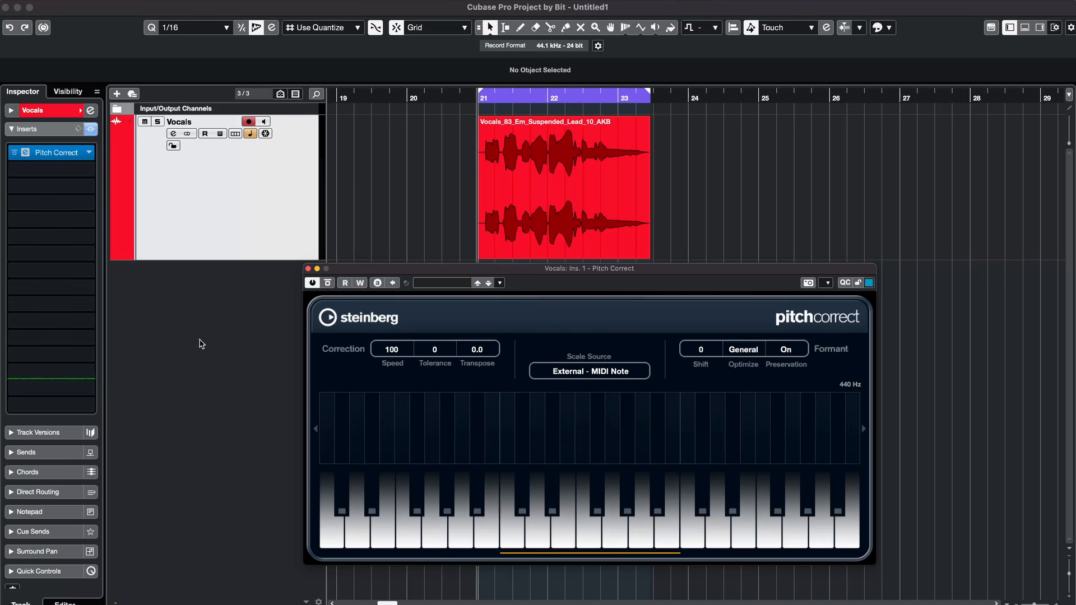
Add one MIDI track without a custom name below the Vocals track.
right_click(179, 312)
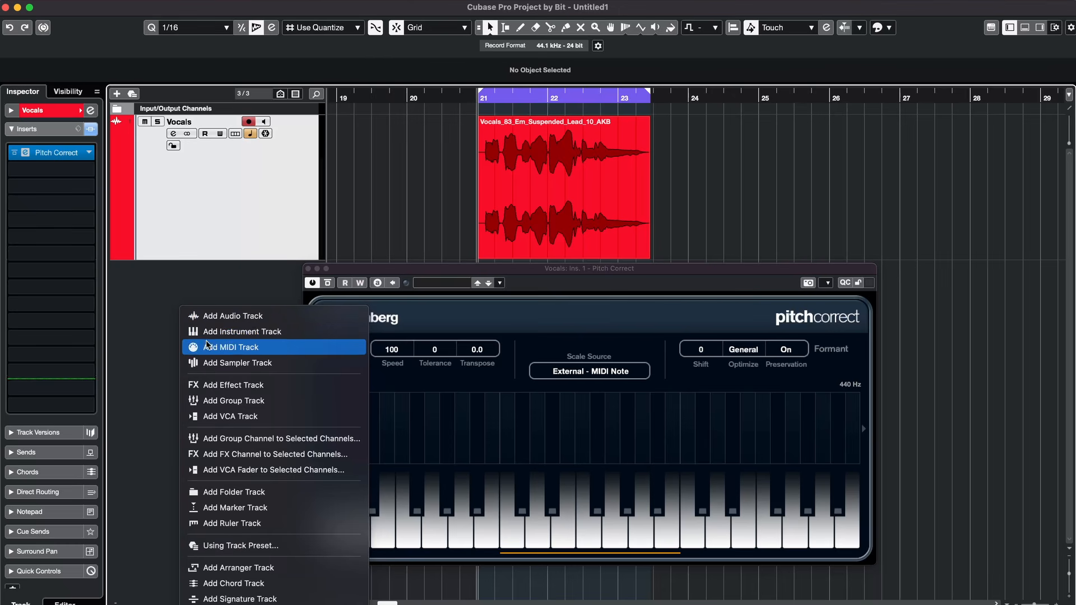
right_click(217, 295)
right_click(215, 288)
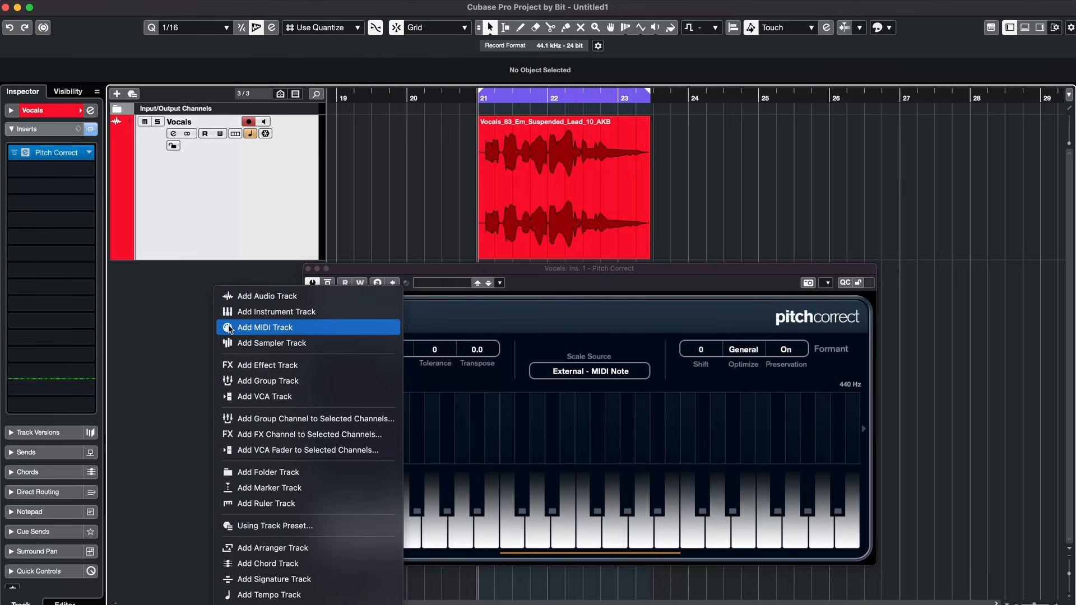
left_click(230, 329)
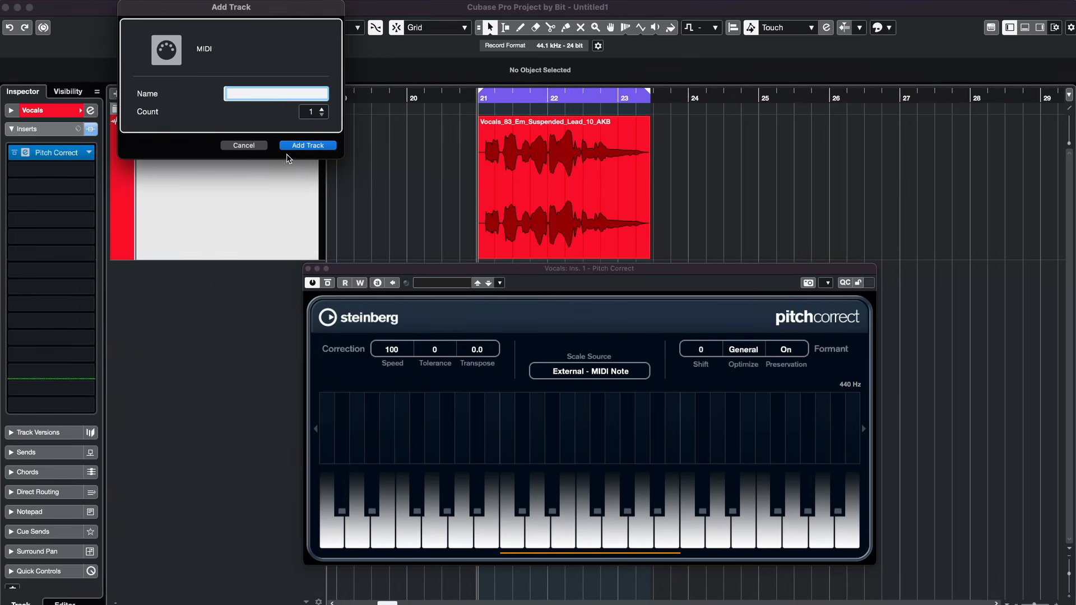
left_click(295, 146)
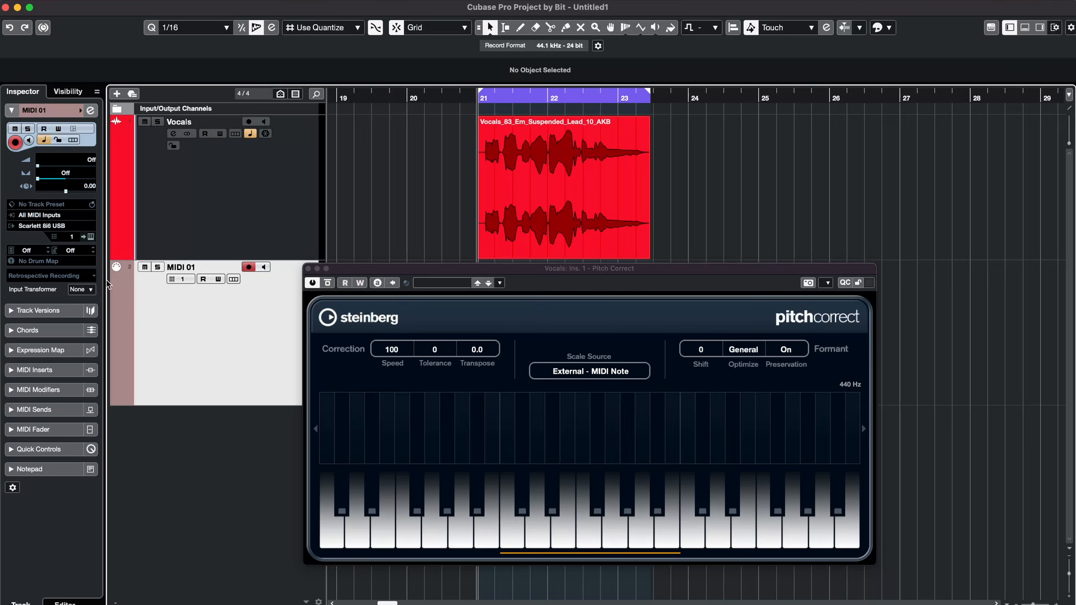
Route the MIDI track's output to the Vocals track's Pitch Correct - Midi In and start playback.
left_click_drag(363, 270, 405, 243)
left_click(39, 227)
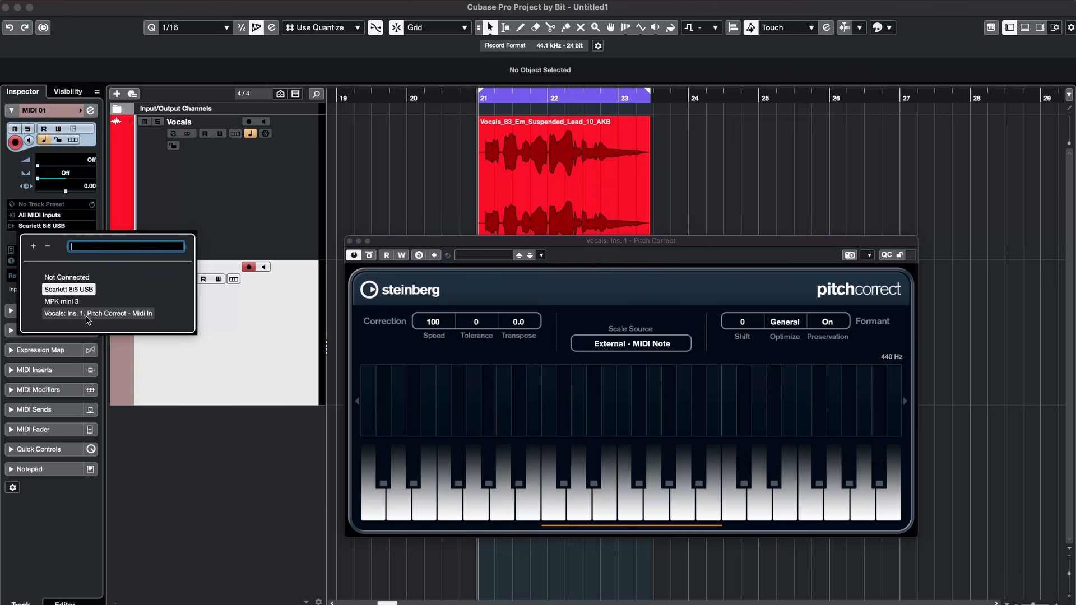
left_click(118, 316)
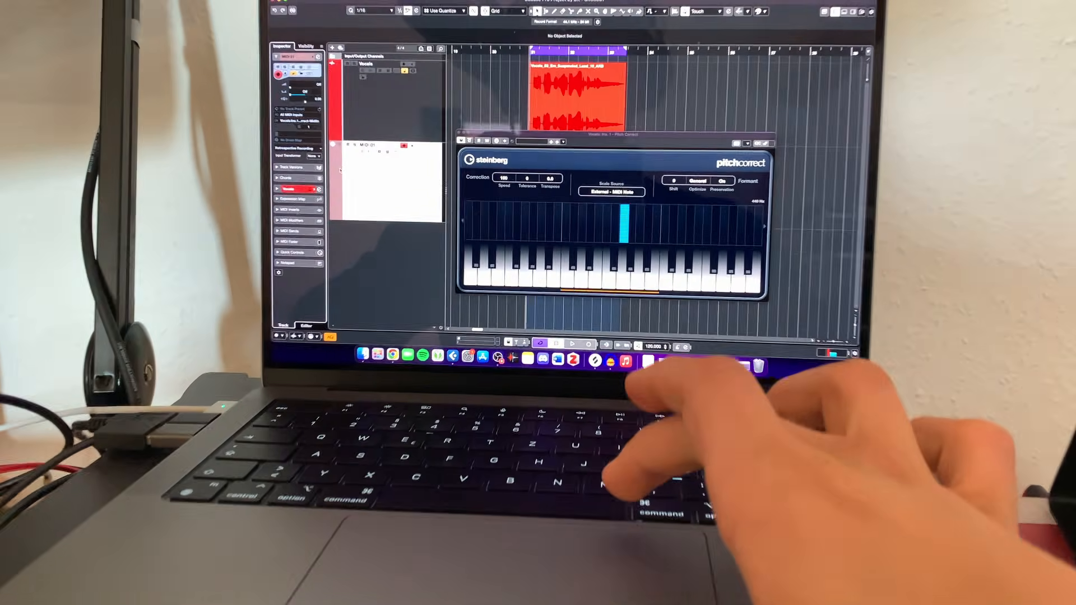
key("space")
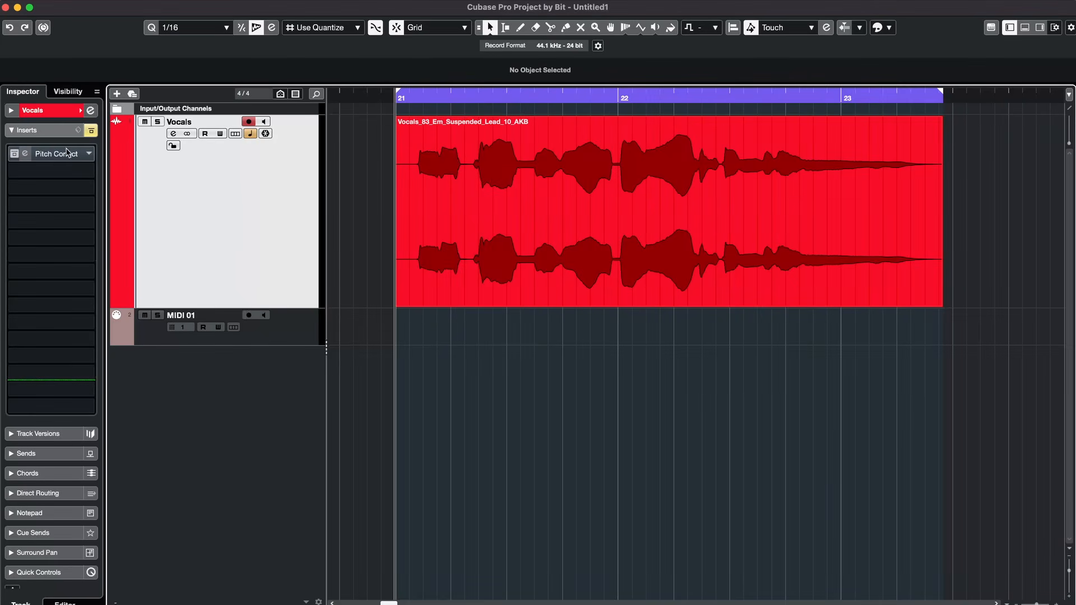
Open the vocal clip in the Sample Editor and enable VariAudio editing to detect its note segments.
left_click(56, 155)
left_click(56, 155)
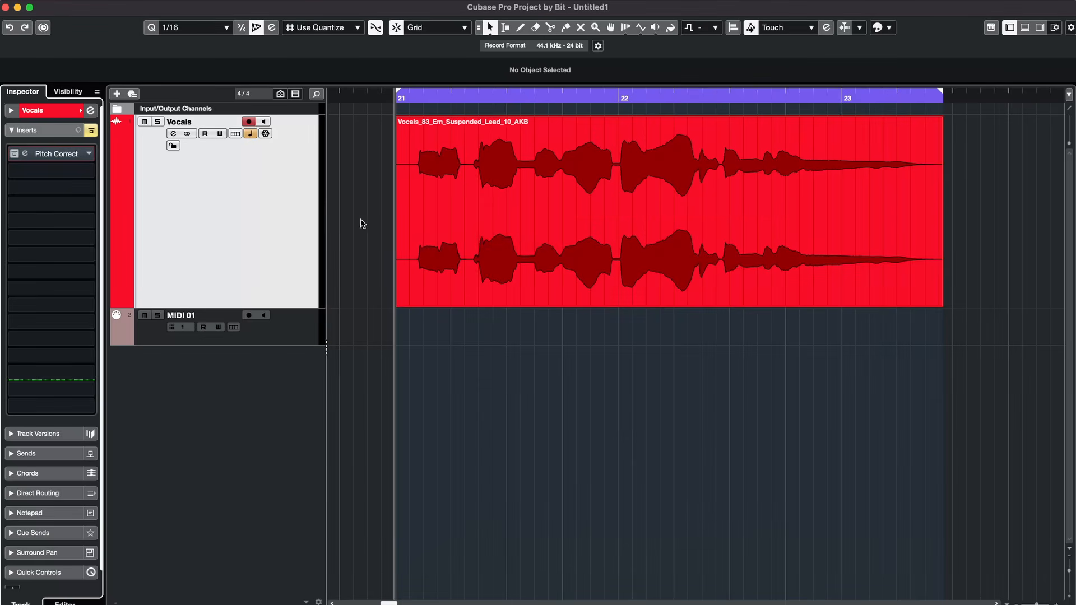
scroll(487, 236, "right", 1)
scroll(465, 226, "left", 2)
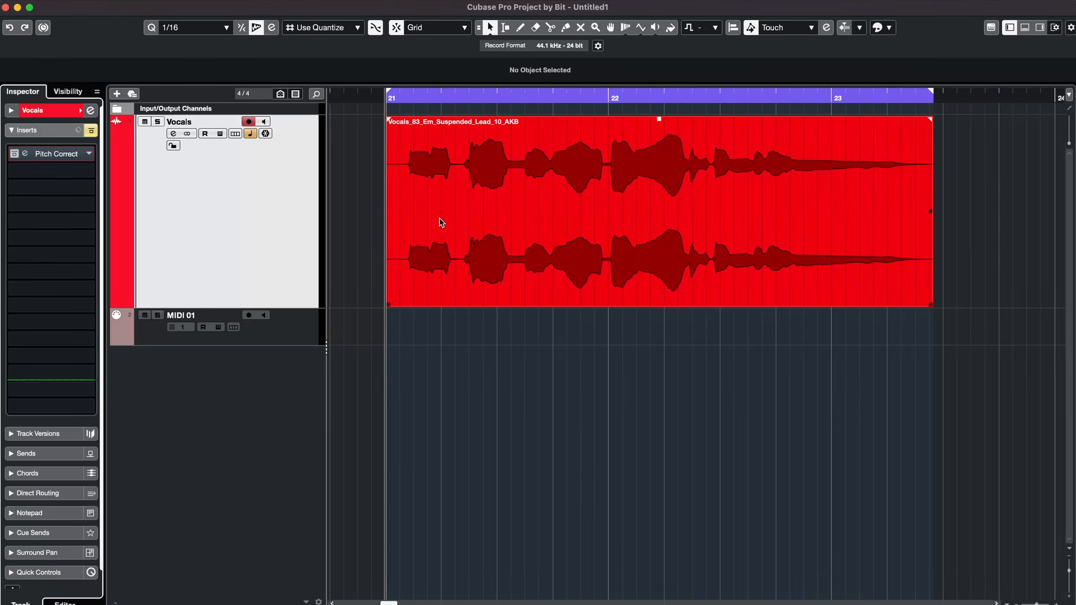
double_click(469, 215)
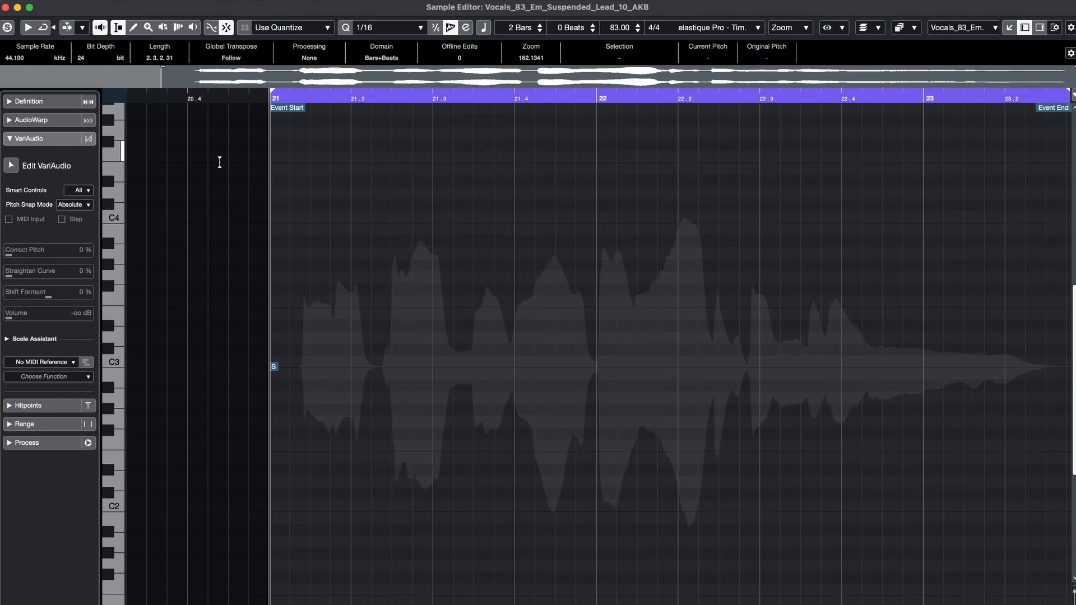
left_click(11, 166)
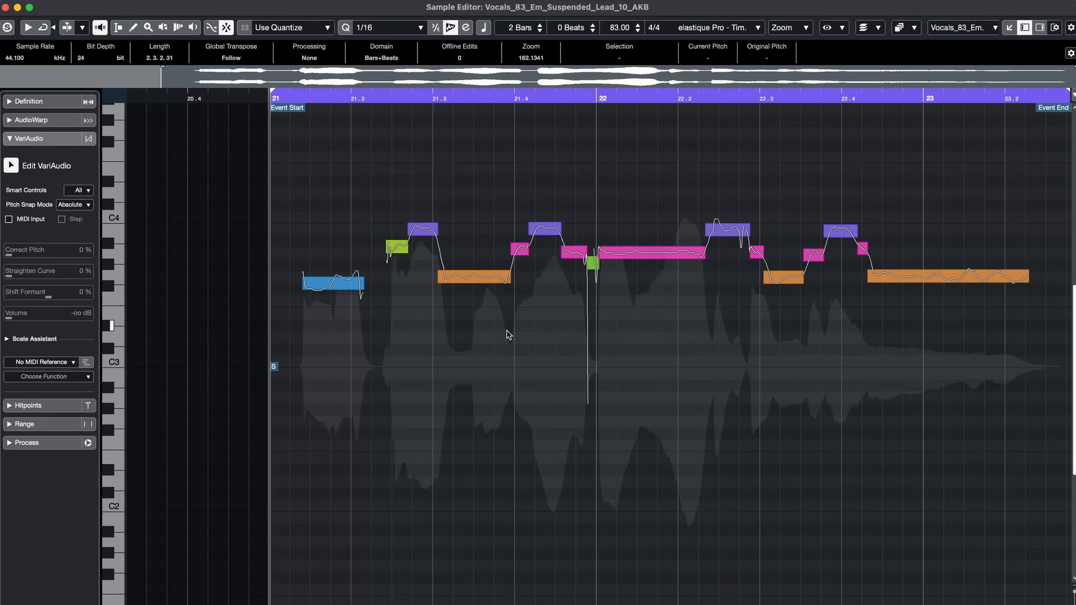
Split the first note segment in two and lower its second half to D#3.
scroll(509, 335, "up", 5)
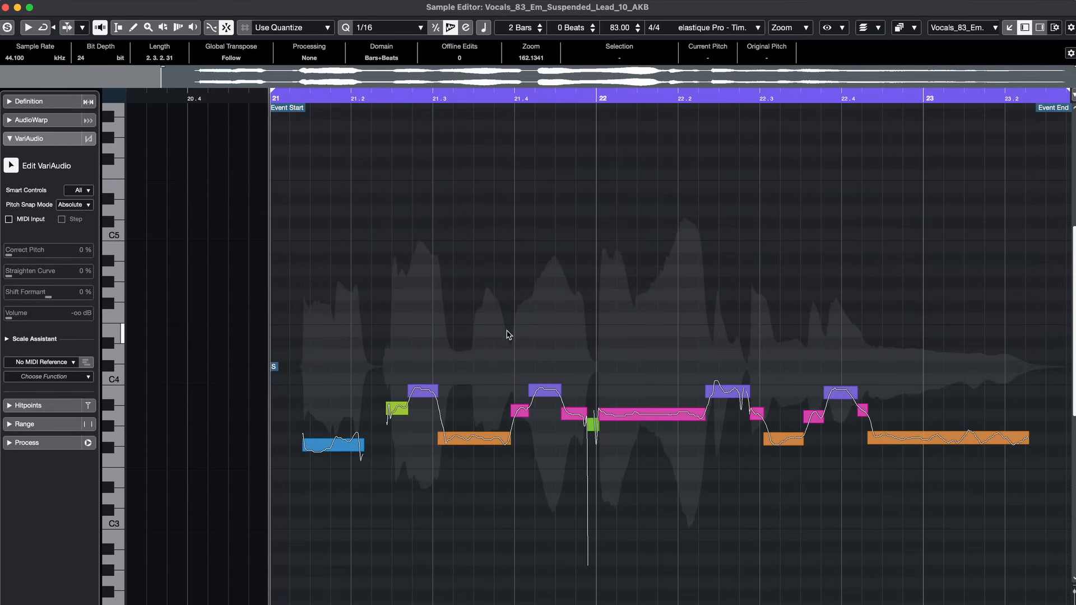
mouse_move(341, 455)
scroll(338, 449, "down", 1)
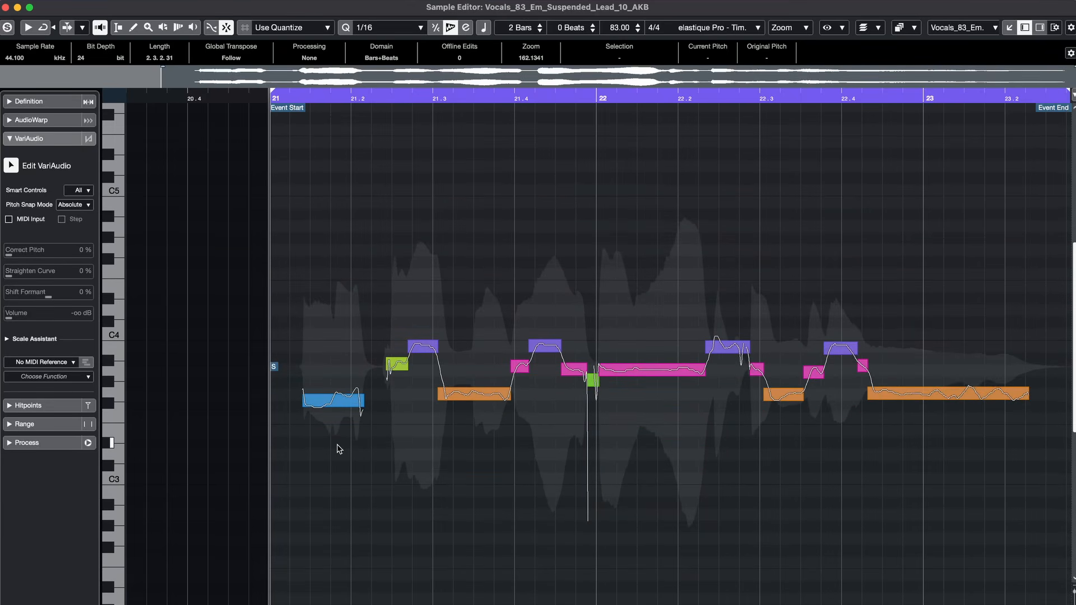
left_click_drag(297, 275, 947, 532)
left_click_drag(1001, 208, 734, 279)
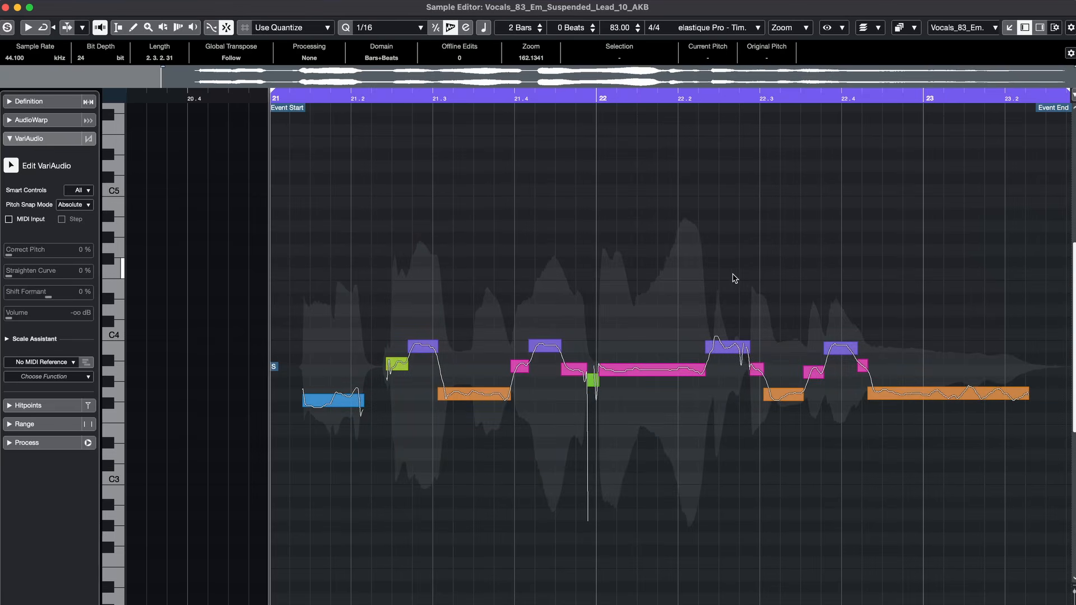
left_click(333, 411)
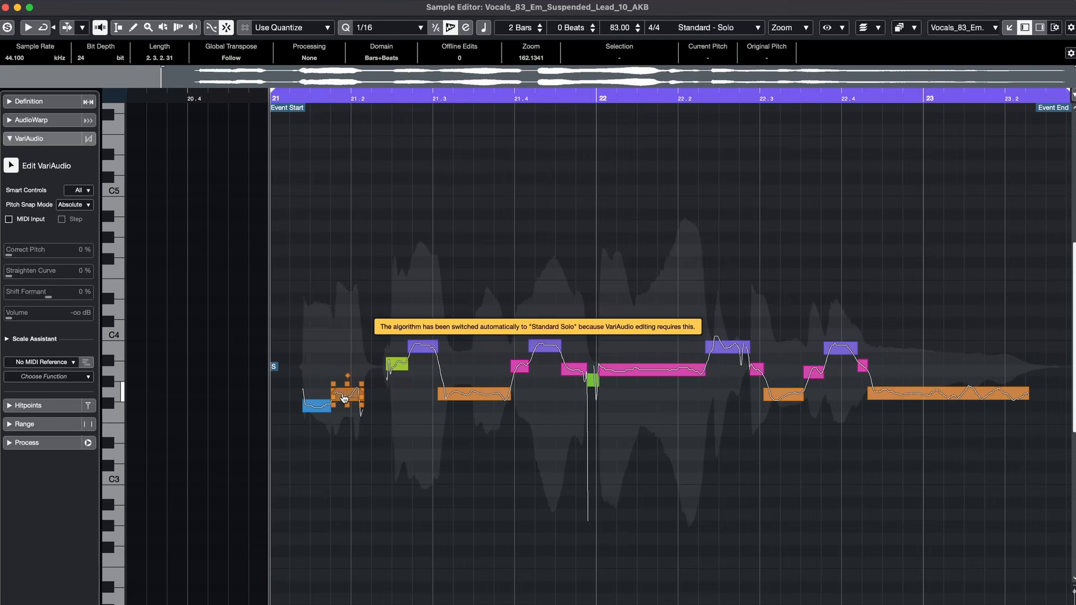
left_click_drag(345, 400, 345, 447)
Lower the green segment just before 21.3 and raise the adjoining purple segment at 21.3.
left_click(404, 368)
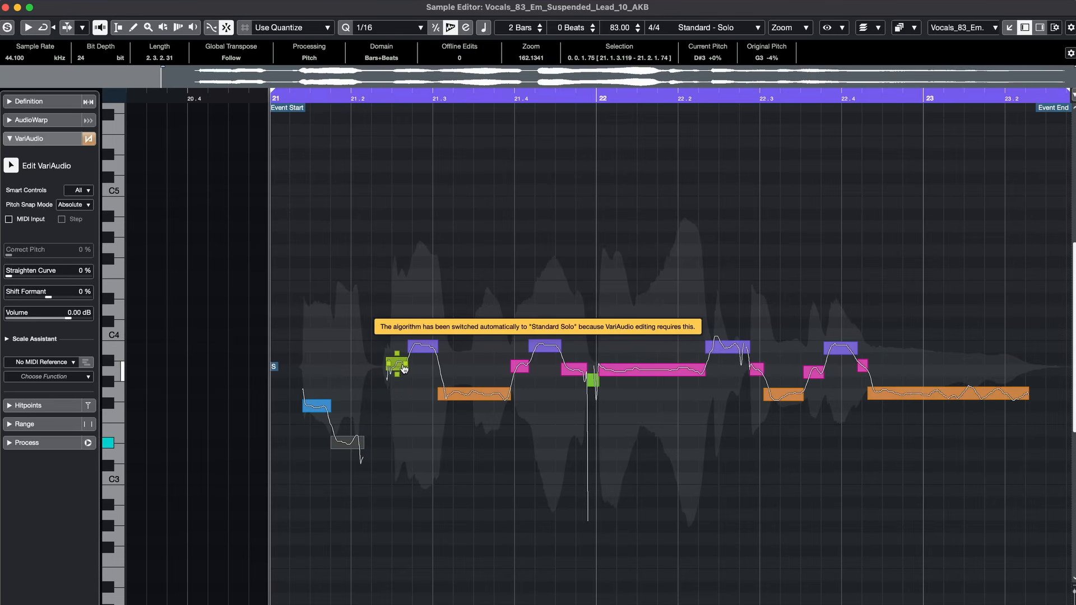
left_click_drag(398, 368, 397, 384)
left_click(423, 348)
left_click_drag(424, 347, 423, 323)
Raise the purple segment after 21.4 and lower the pink segment before bar 22 to F#3.
left_click(539, 353)
left_click_drag(545, 348, 544, 300)
left_click(575, 370)
left_click_drag(575, 370, 575, 406)
left_click(491, 395)
key("h")
key("g")
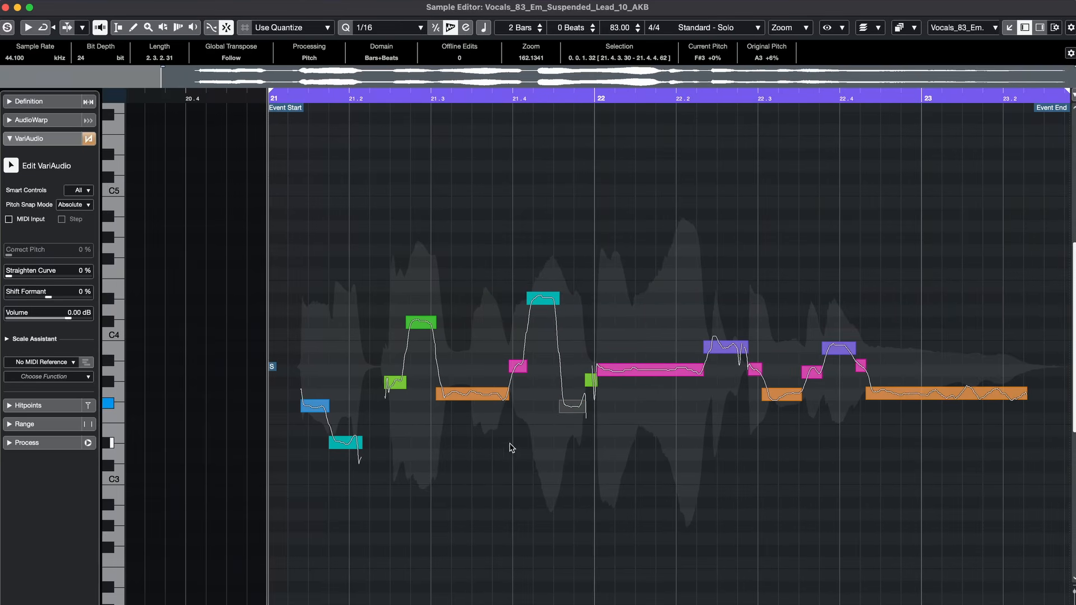
Split the long pink segment in bar 22, lower its second half to F#3 and raise the following purple segment.
left_click(656, 375)
left_click_drag(680, 370, 681, 407)
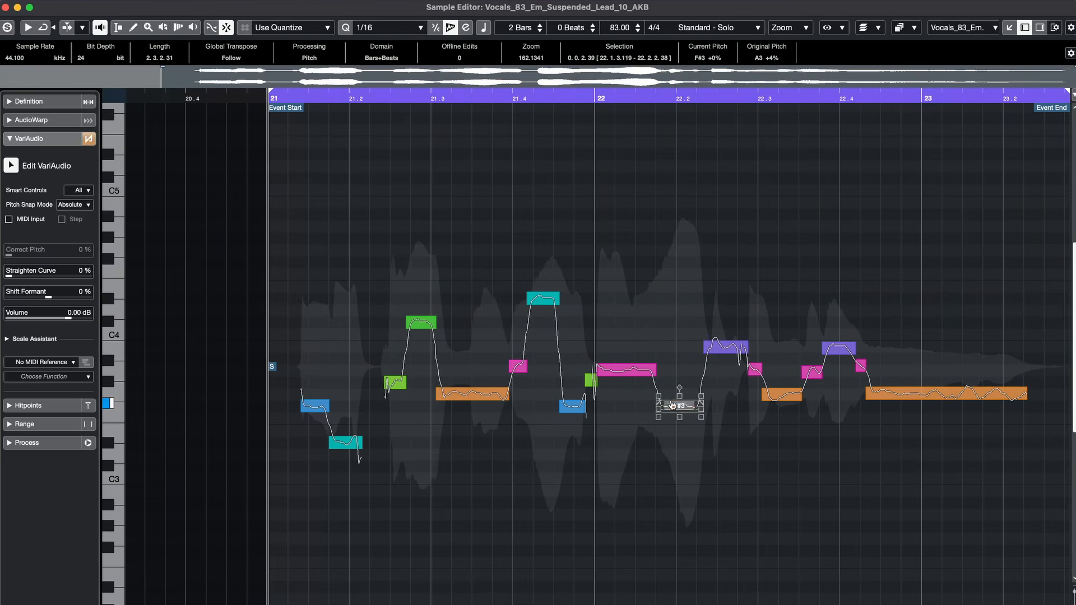
left_click(728, 354)
left_click_drag(716, 346, 716, 310)
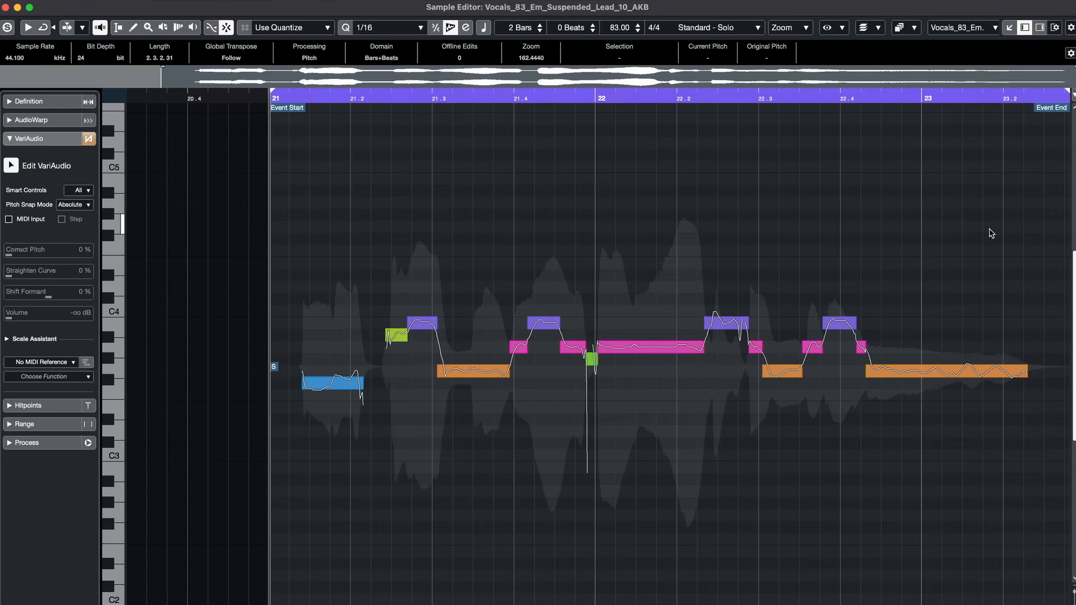
Set Correct Pitch and Straighten Curve to 100 % for all note segments and play the vocal.
left_click_drag(991, 233, 307, 517)
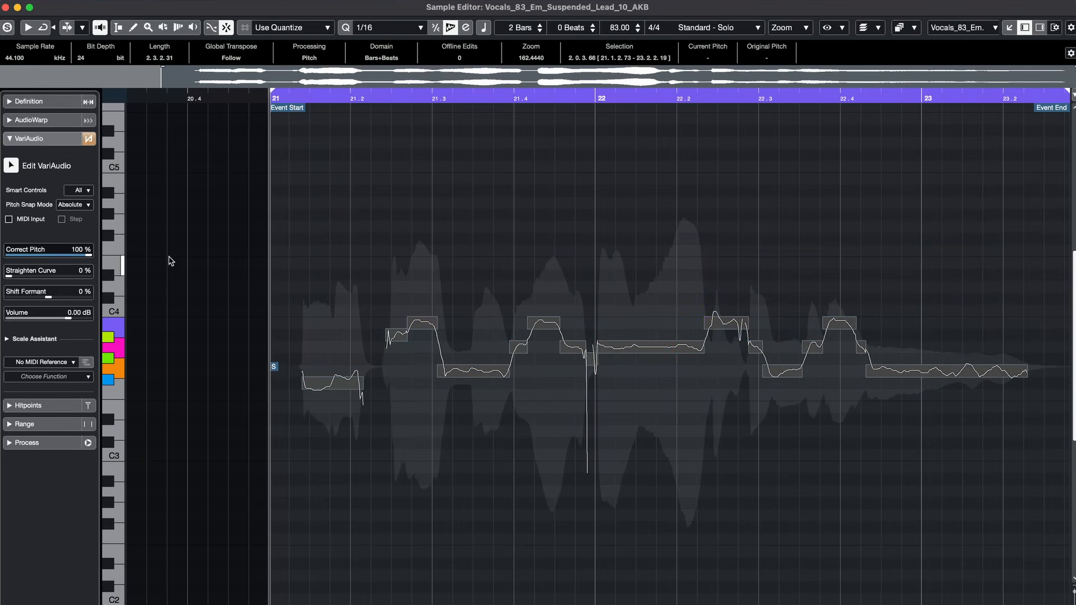
left_click_drag(17, 273, 57, 269)
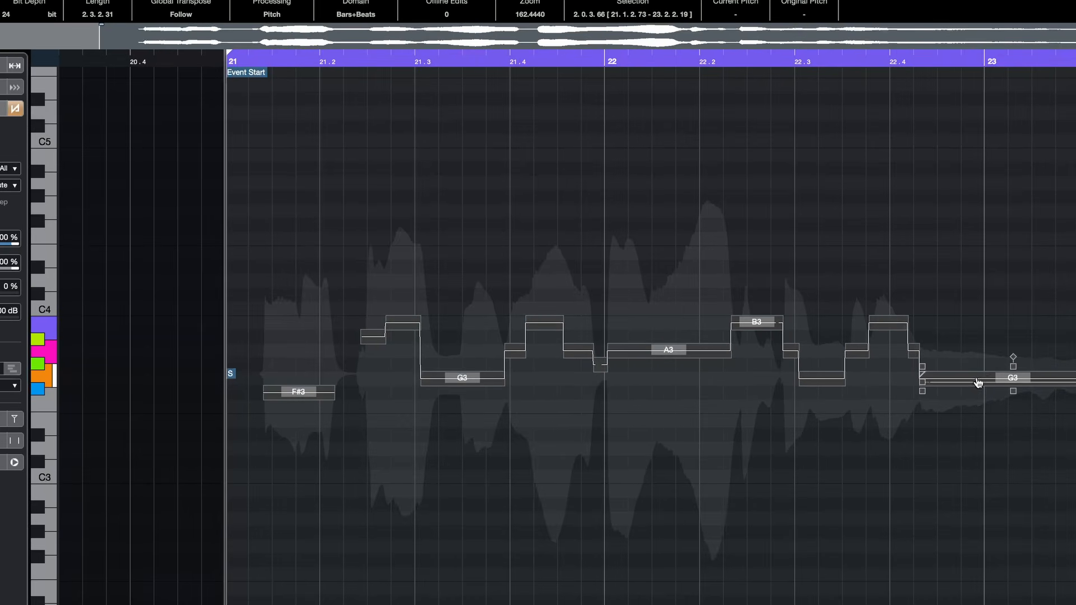
mouse_move(16, 269)
left_mouse_down()
mouse_move(26, 274)
mouse_move(8, 276)
left_mouse_up()
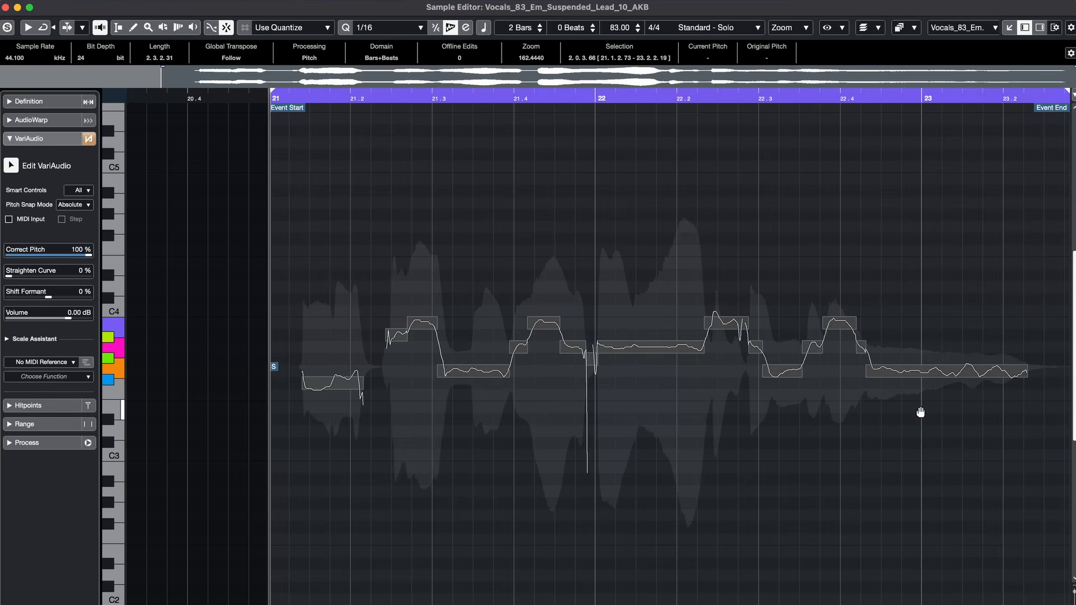
left_click_drag(11, 274, 110, 283)
left_click(348, 282)
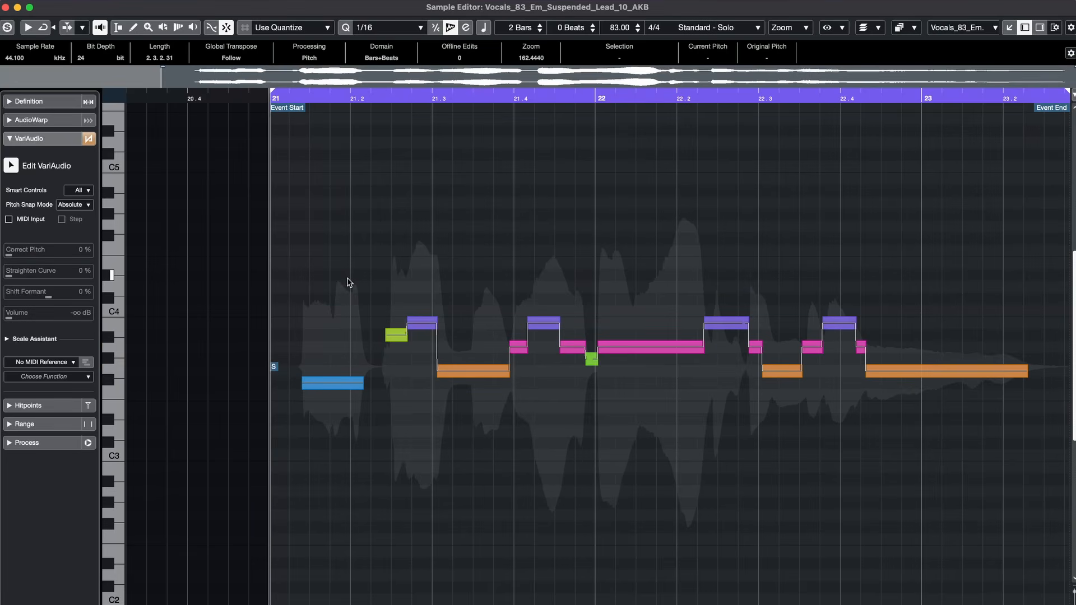
key("space")
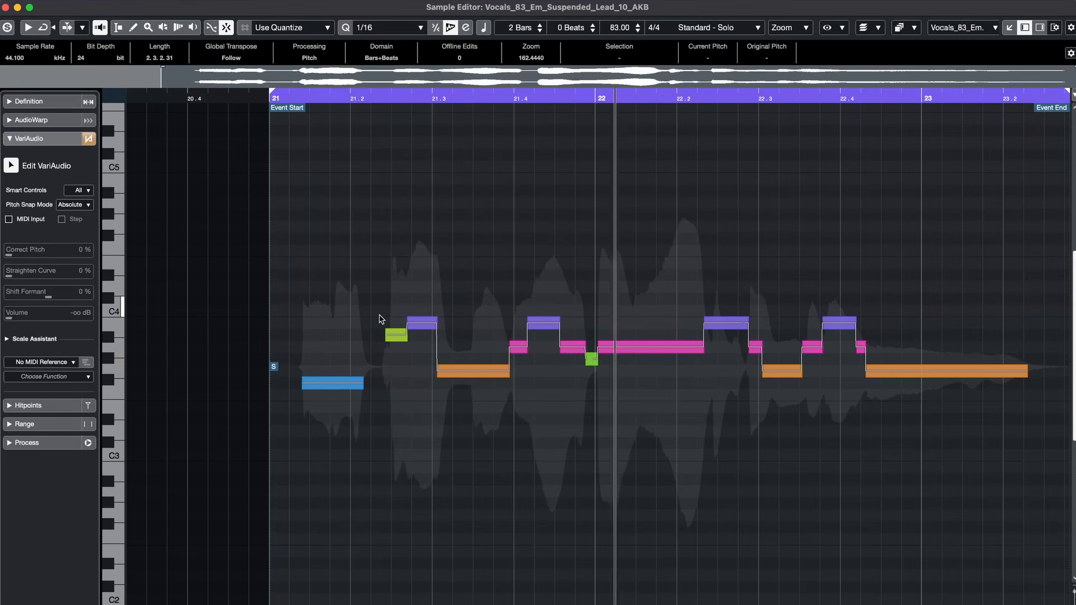
key("space")
Reduce Straighten Curve to 26 % for all note segments and play the vocal.
left_click_drag(964, 241, 289, 395)
left_click_drag(90, 277, 33, 277)
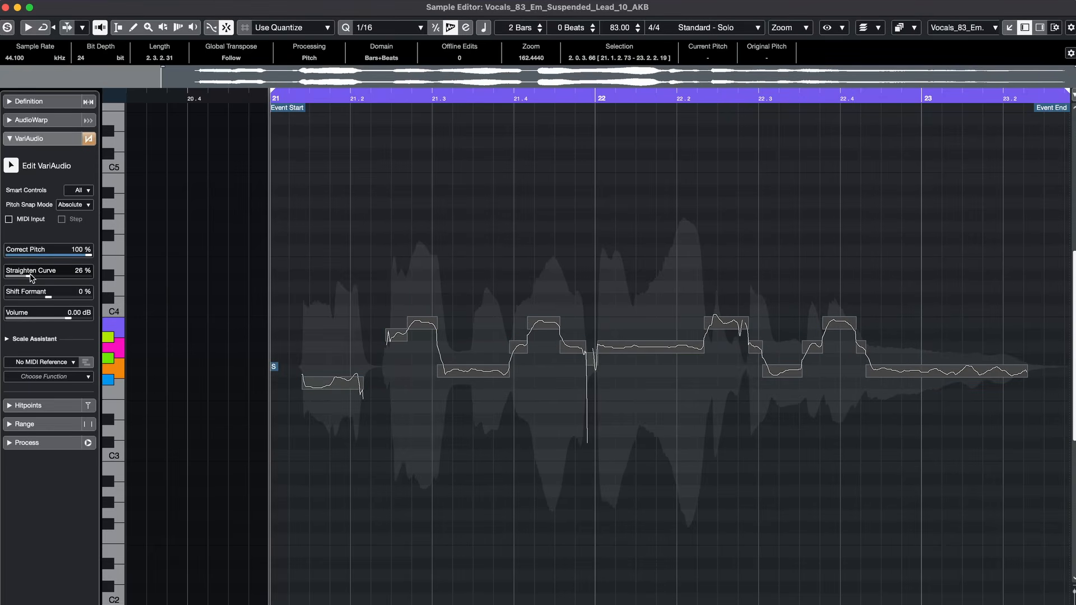
key("space")
left_click(954, 243)
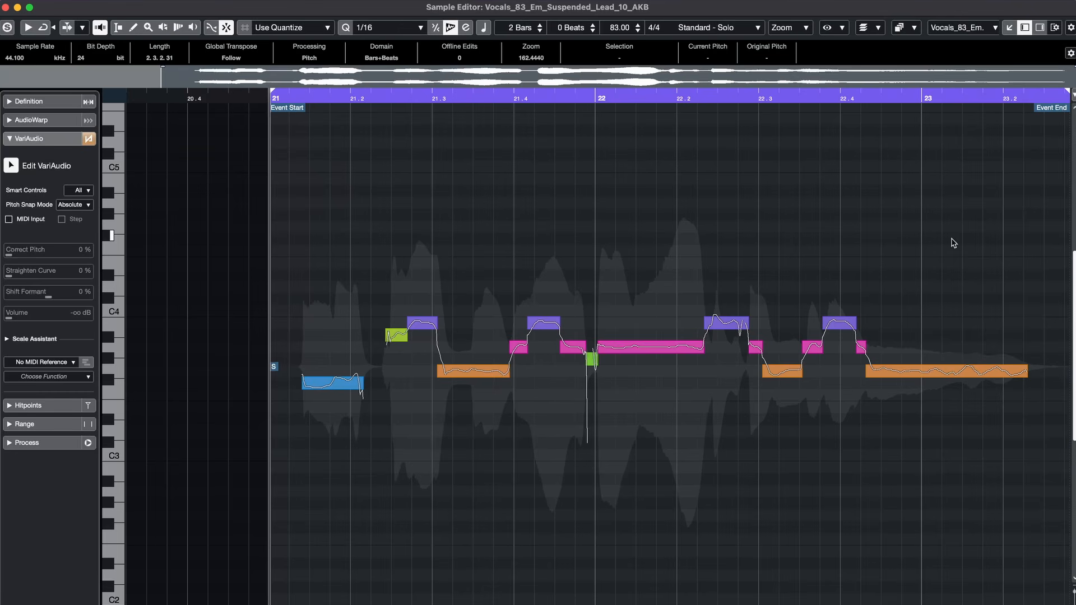
left_click_drag(970, 222, 325, 470)
left_click(413, 494)
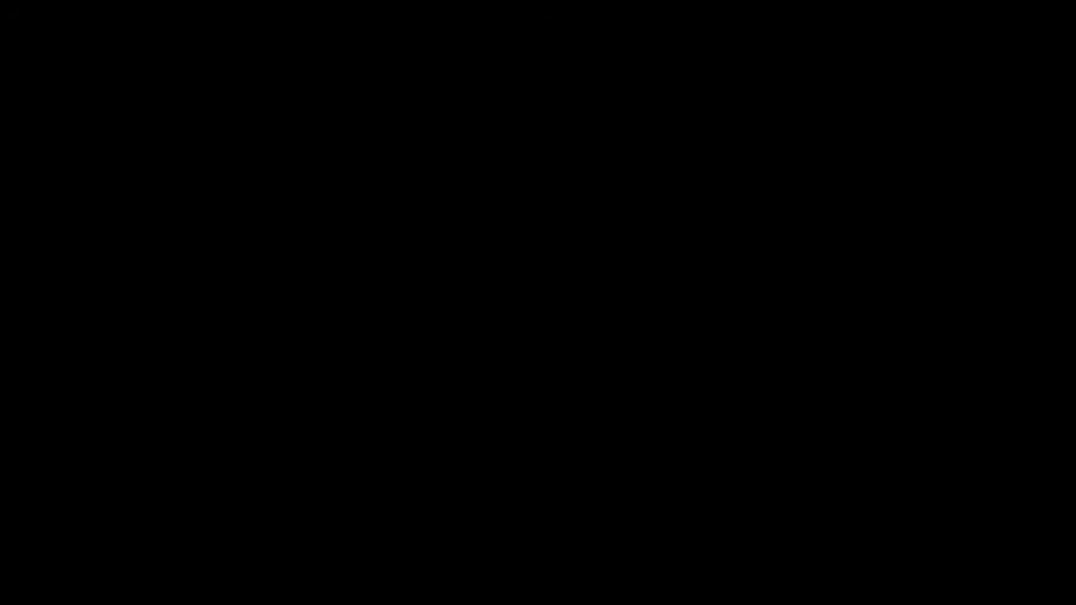